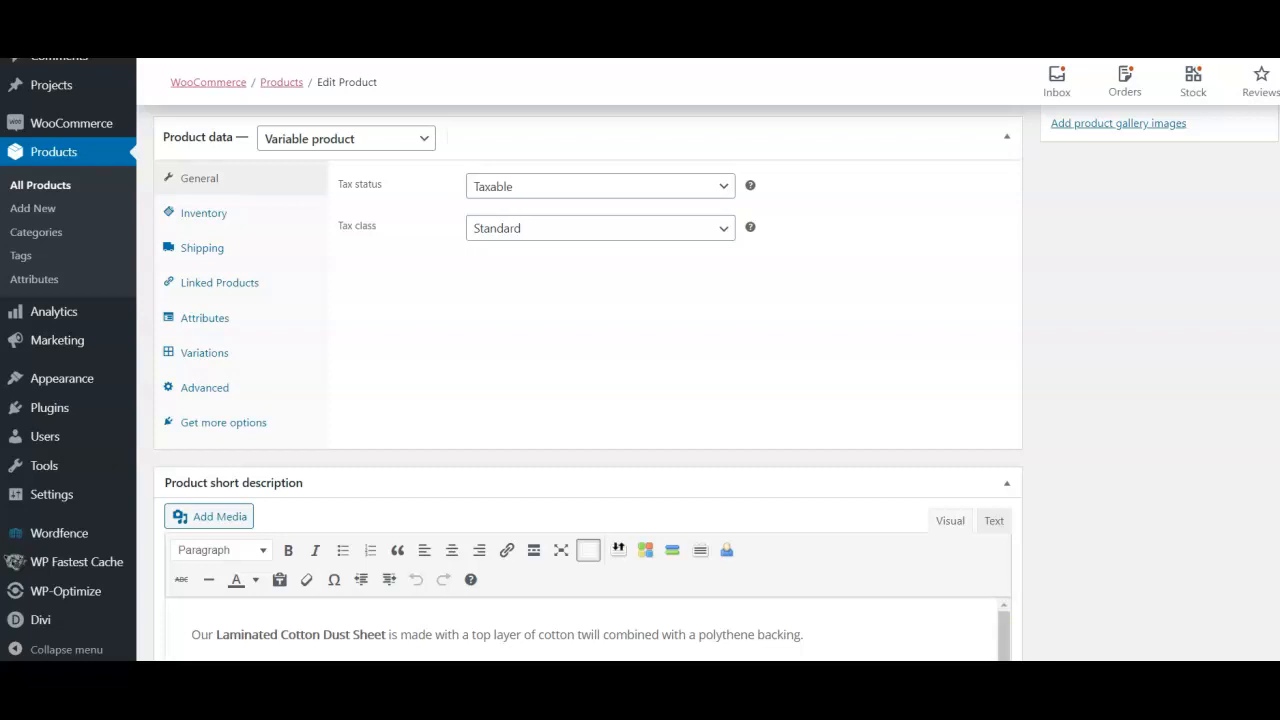
- Change the product type to Simple product and enable product-level stock management in its inventory settings
click(424, 137)
click(320, 176)
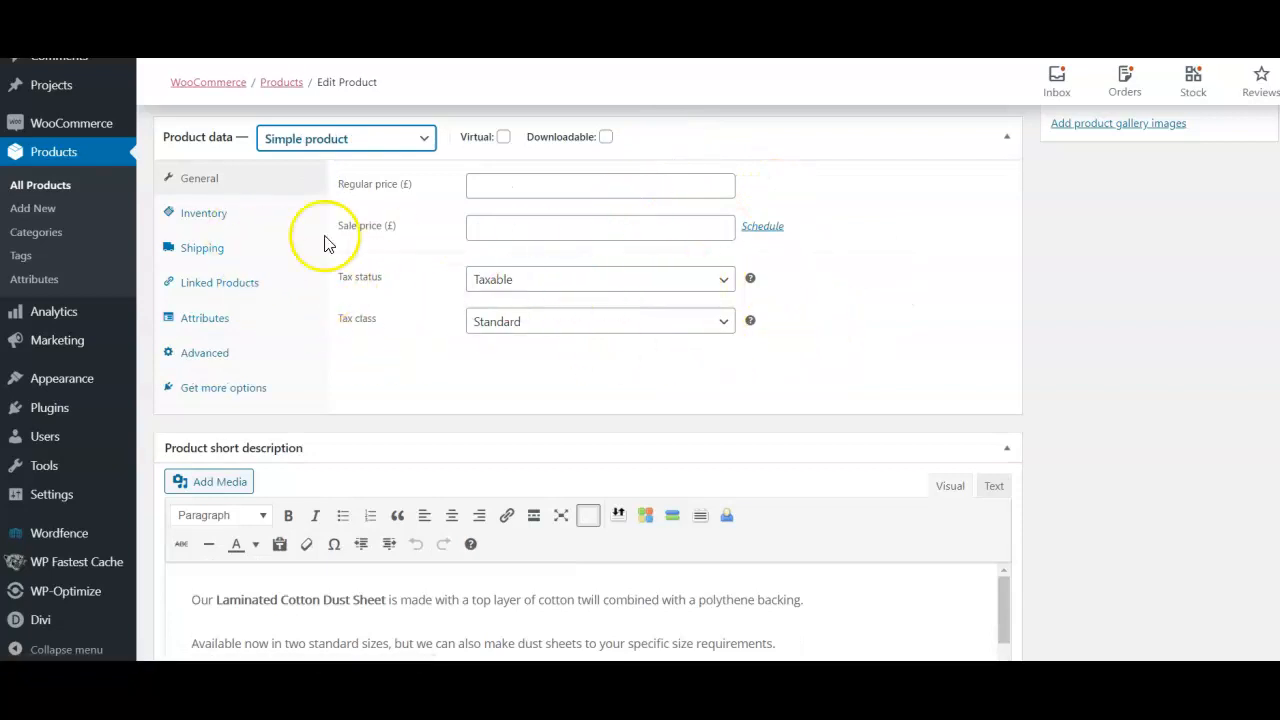
click(205, 220)
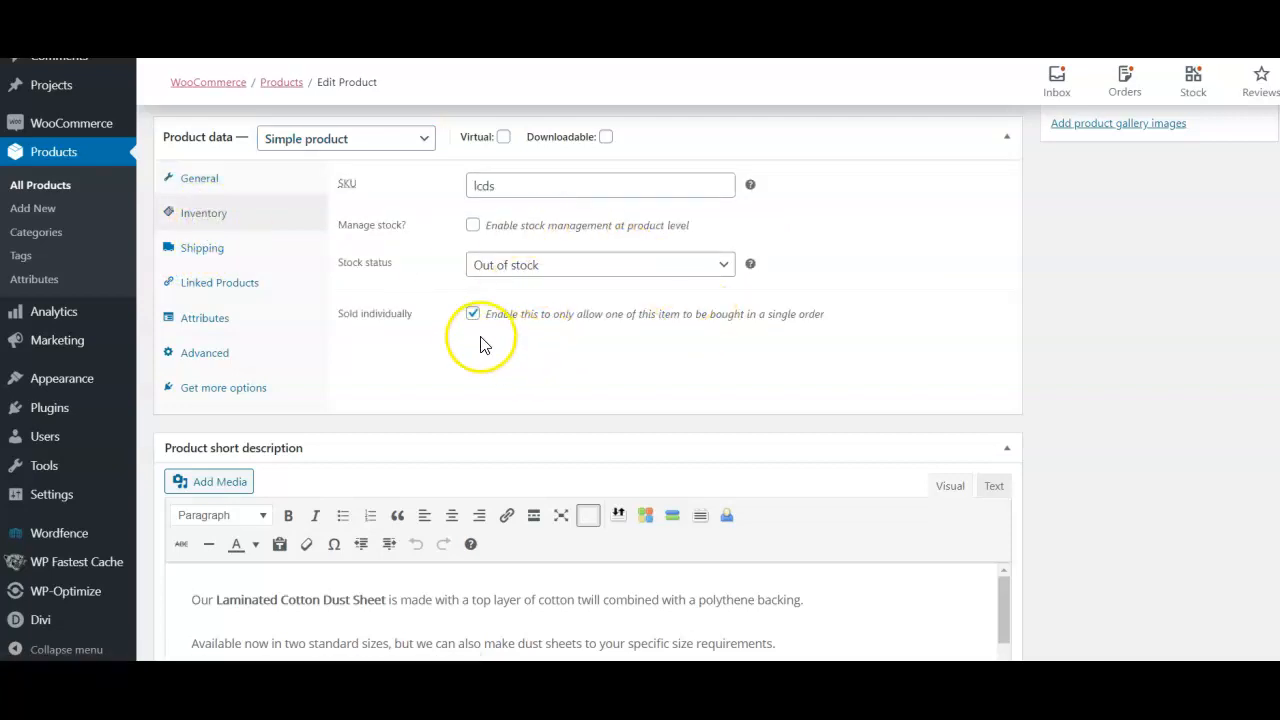
click(475, 231)
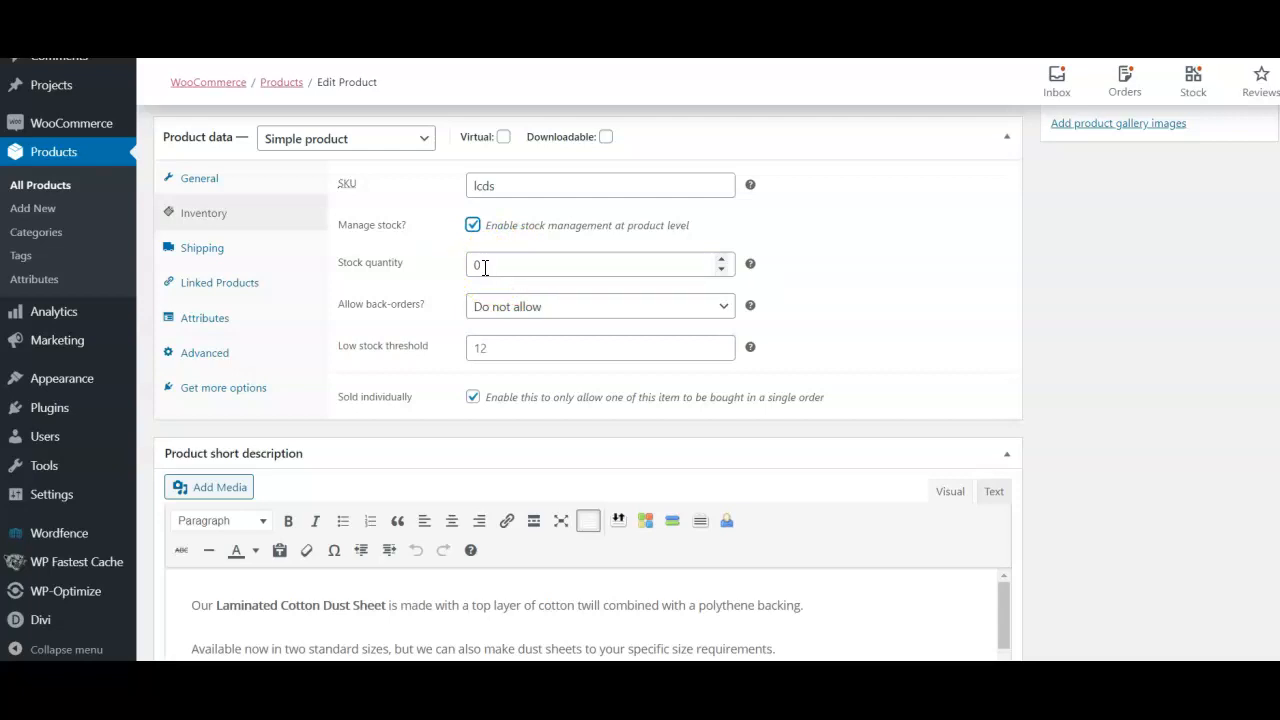
- Examine the stock quantity and low stock threshold fields and turn product-level stock management off
click(514, 348)
click(490, 266)
click(508, 350)
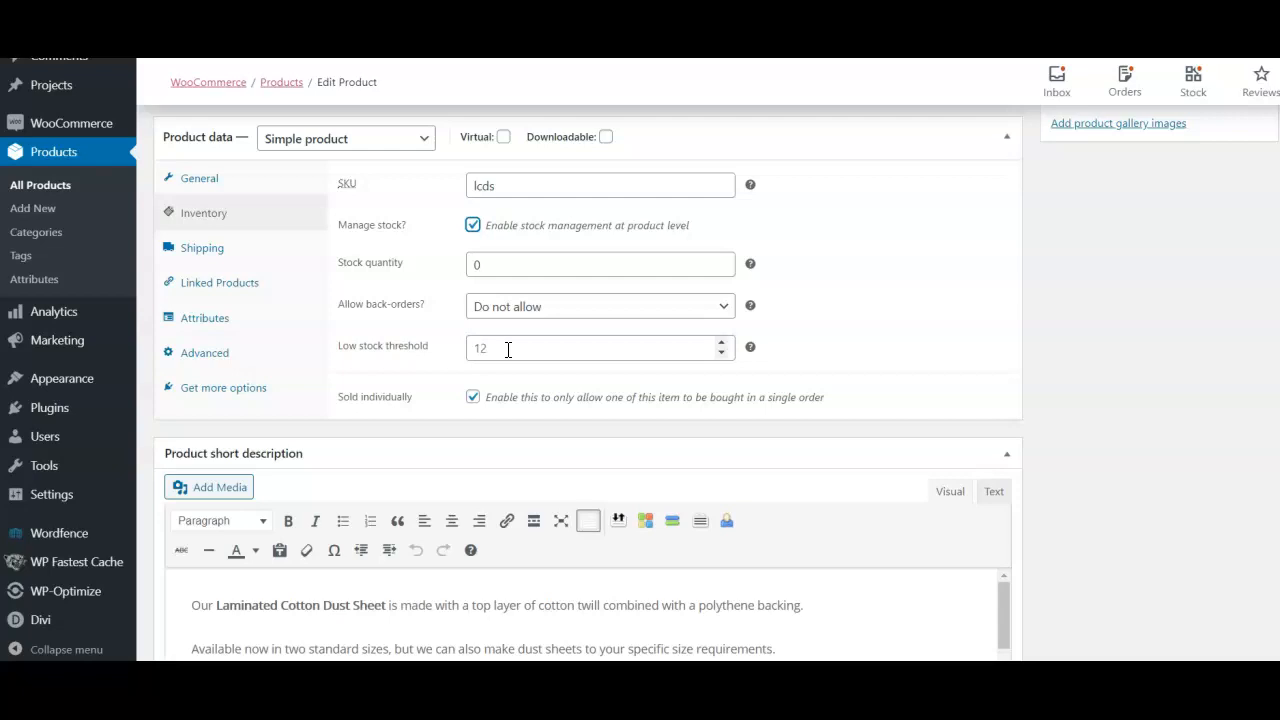
click(474, 228)
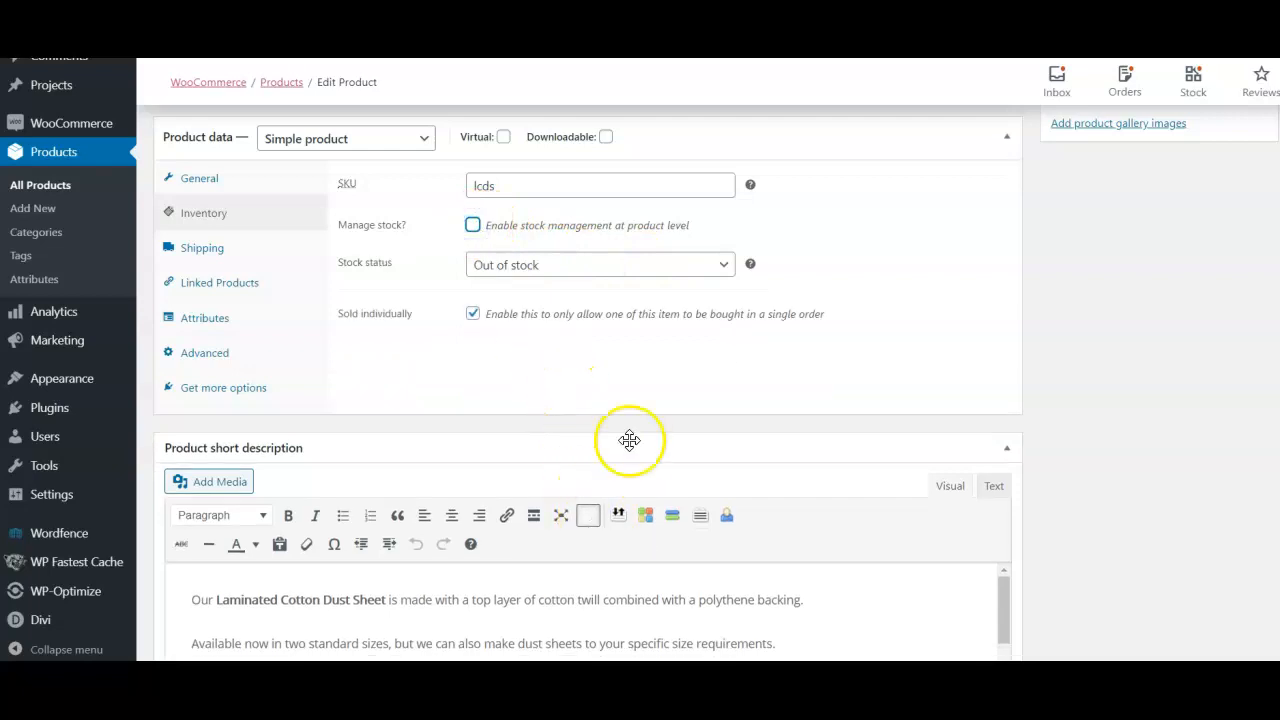
- Set the product type to Variable product and display its variations
click(418, 140)
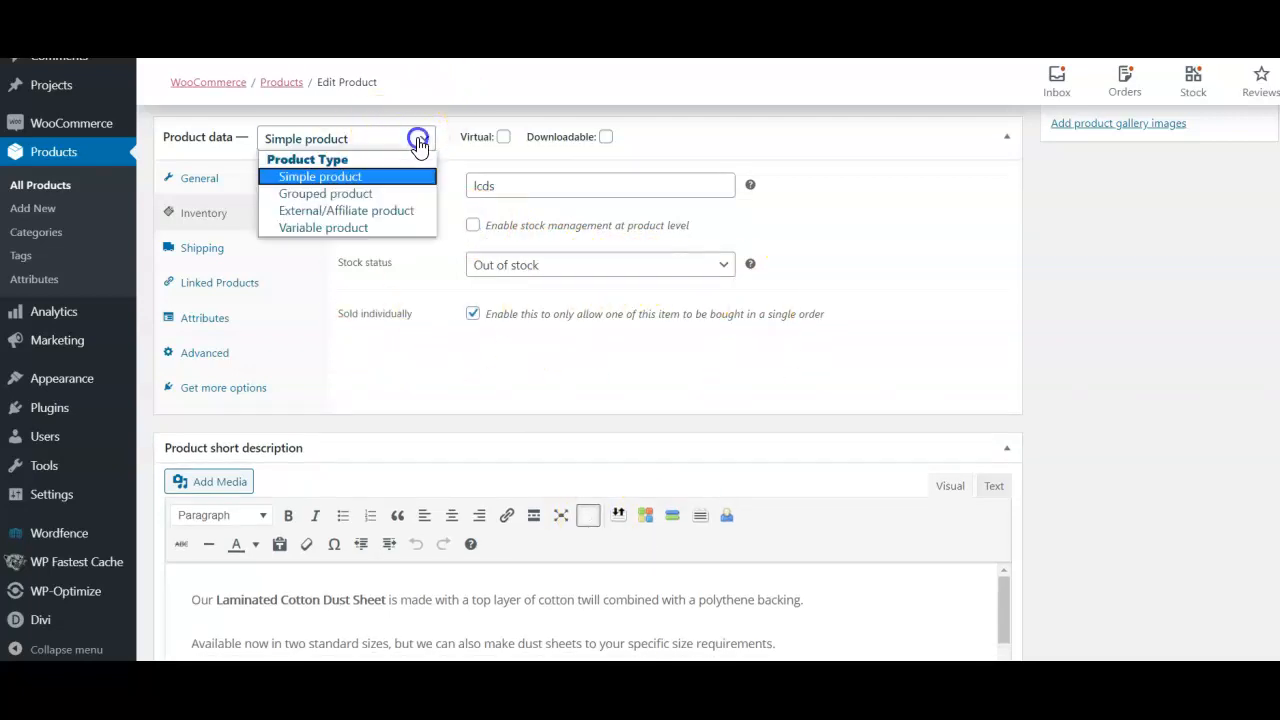
click(349, 229)
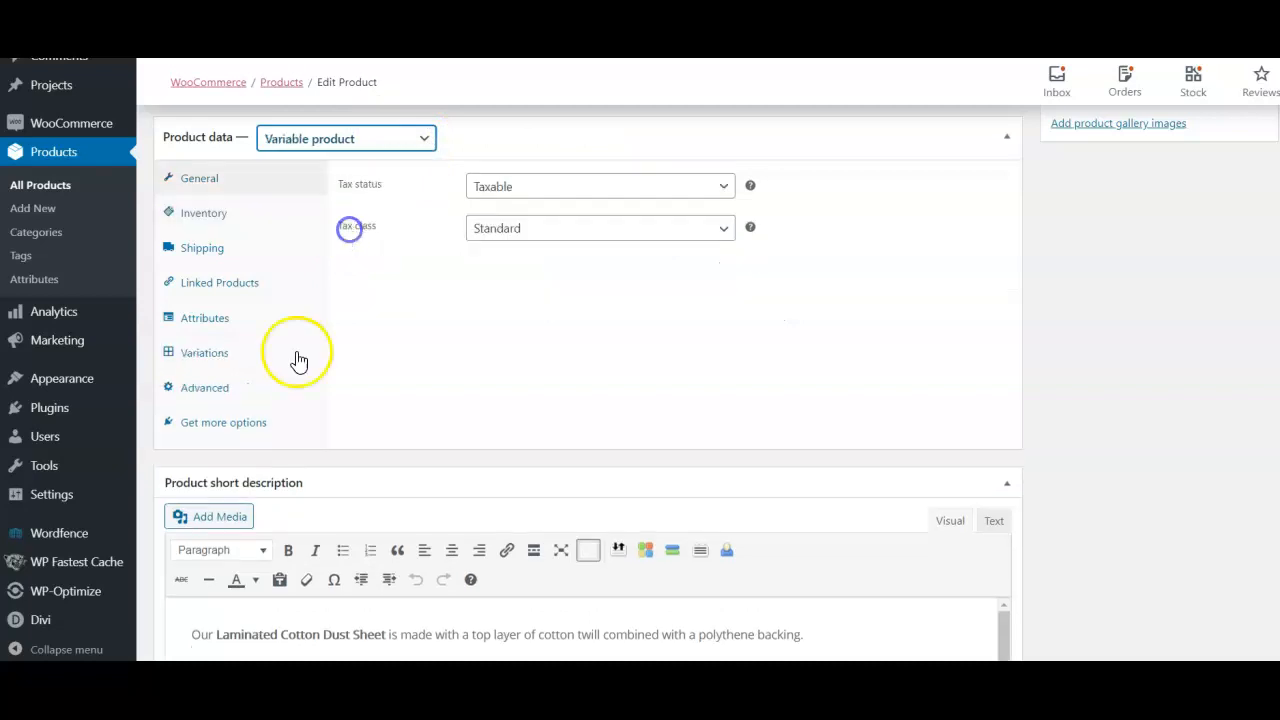
click(207, 360)
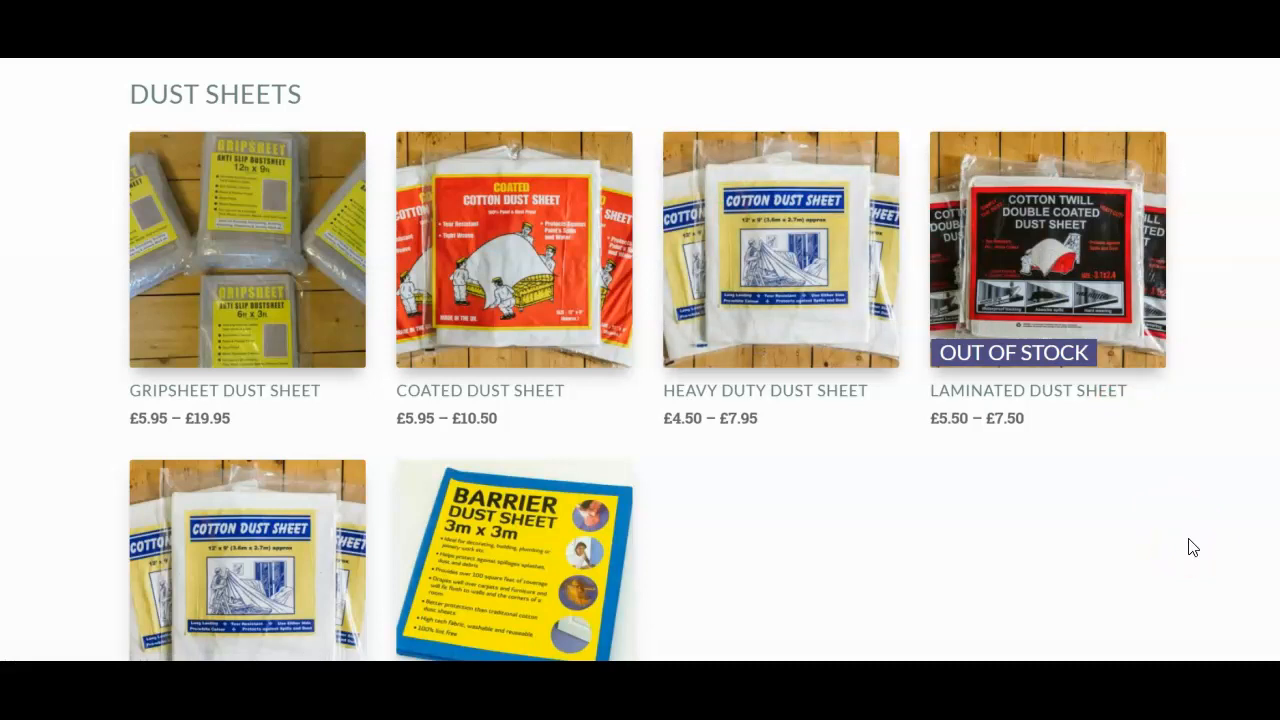
- Check the available size options on the Laminated Dust Sheet storefront page and return to the product editor
click(560, 58)
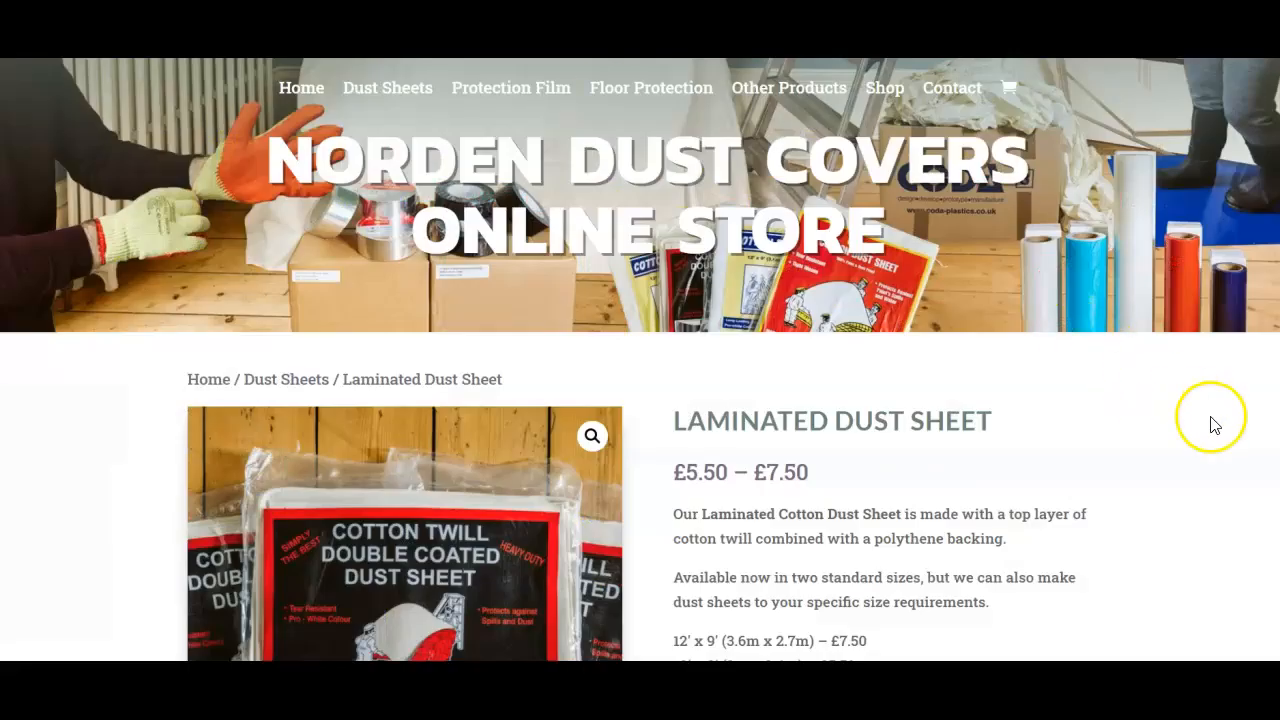
scroll(1210, 425, down, 4)
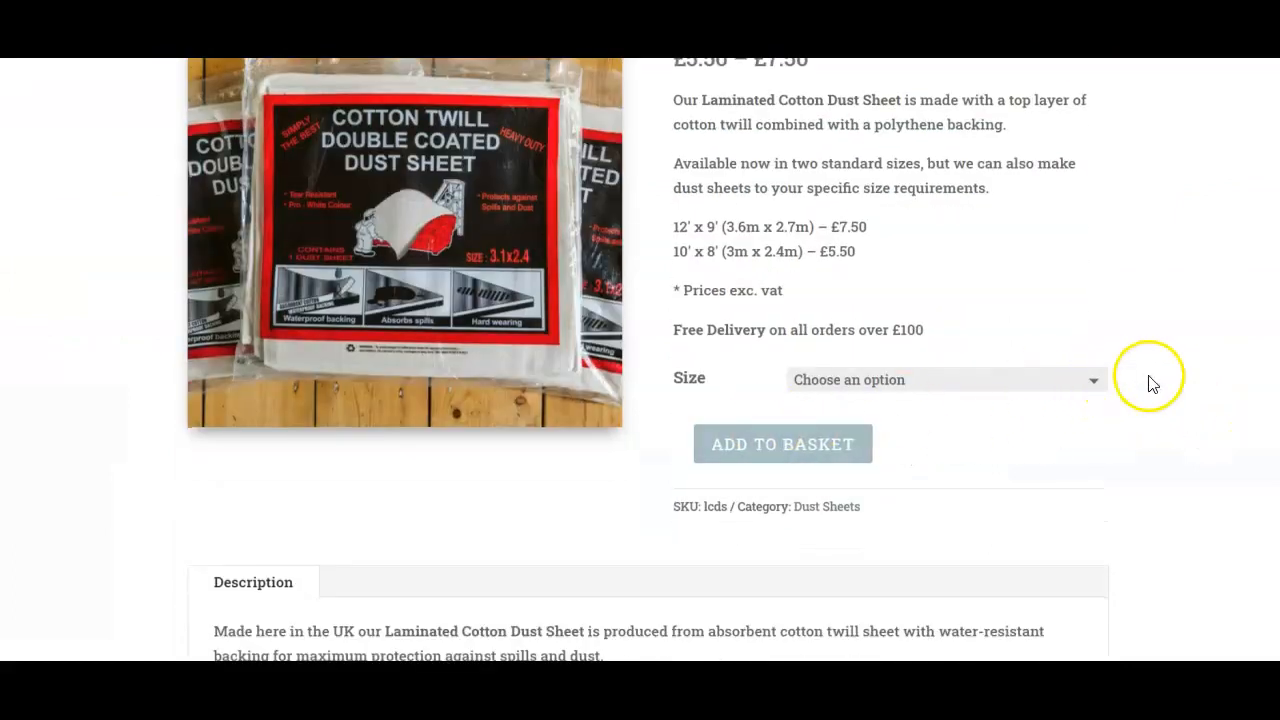
click(1093, 382)
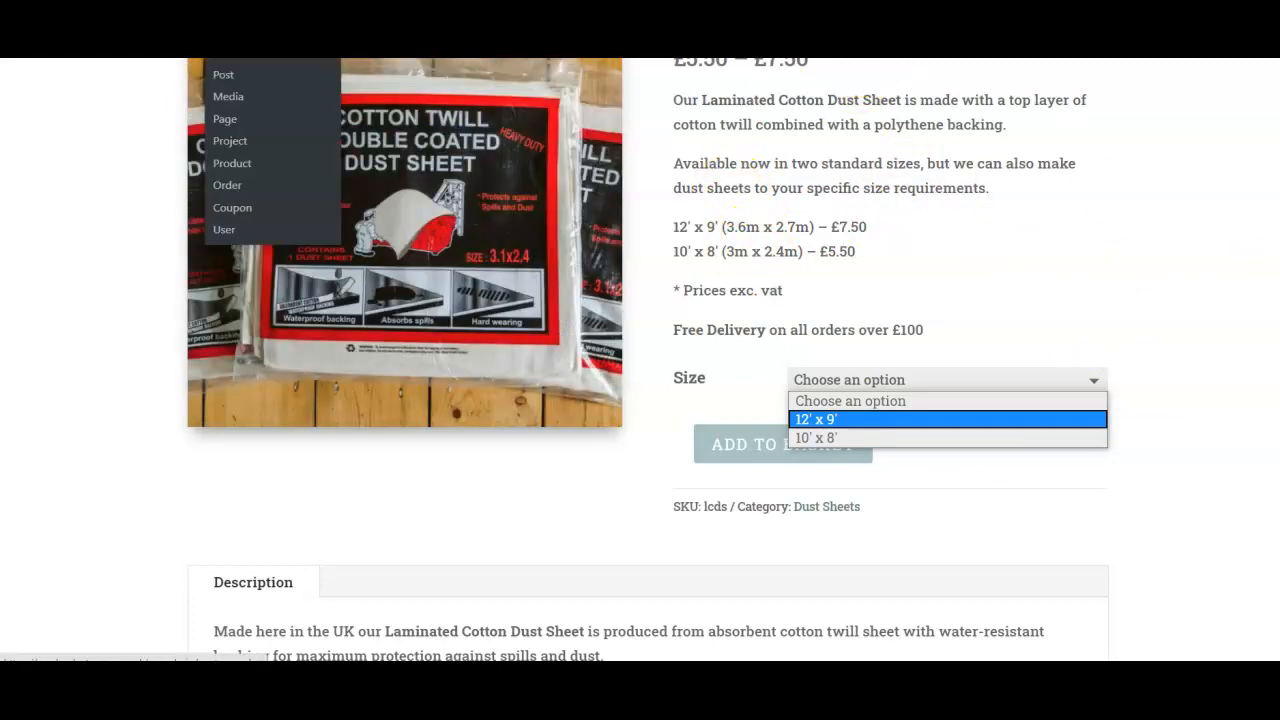
click(110, 14)
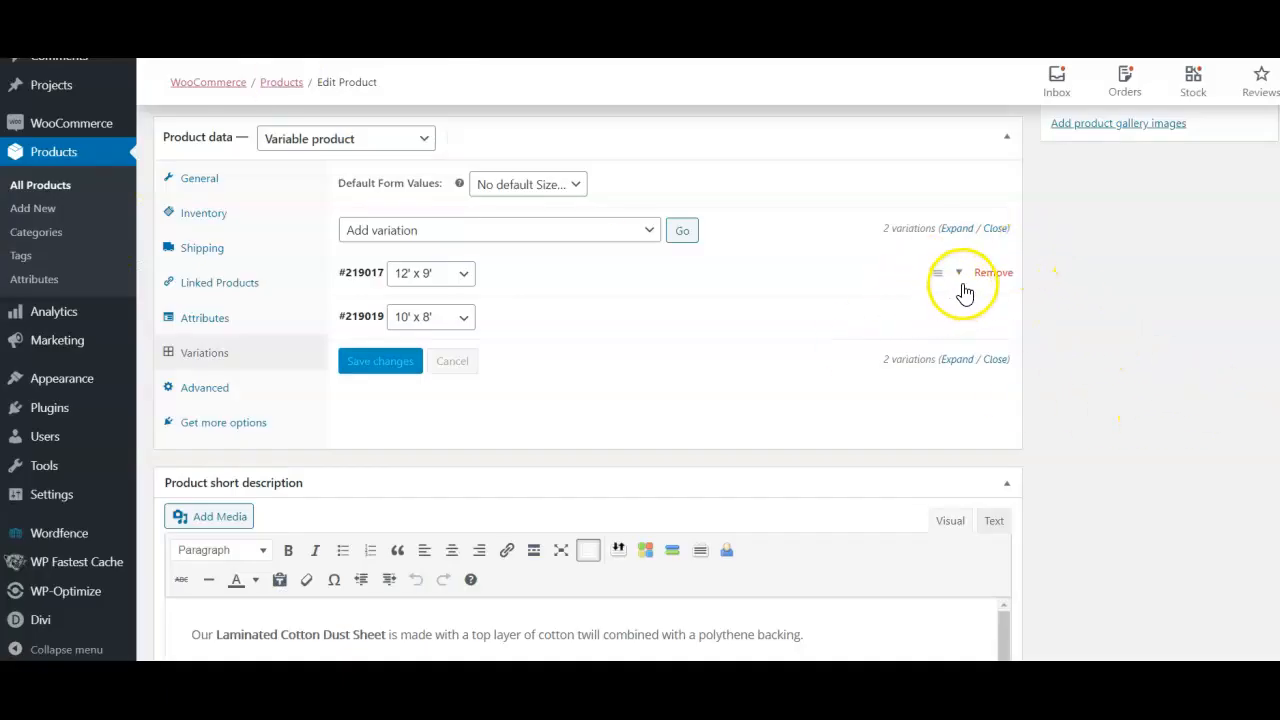
- Expand the 12' x 9' variation and switch its stock management off and back on
click(958, 279)
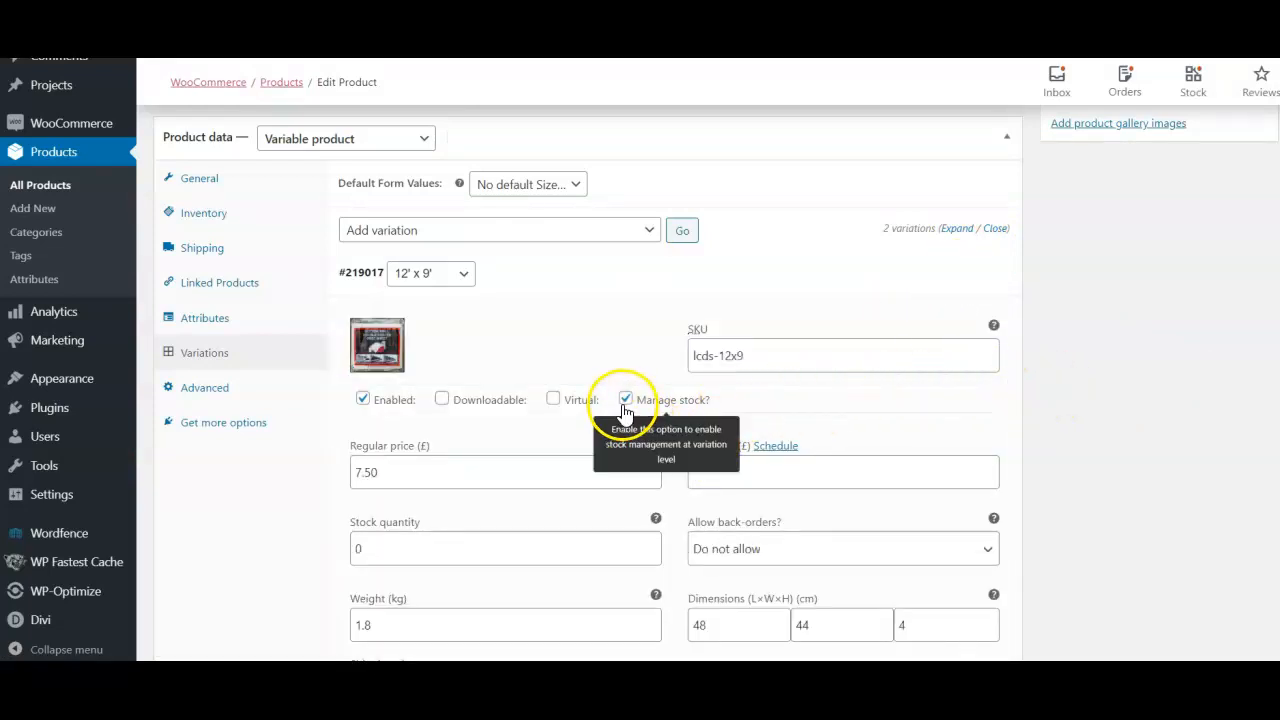
scroll(1191, 406, down, 1)
scroll(1191, 406, down, 1)
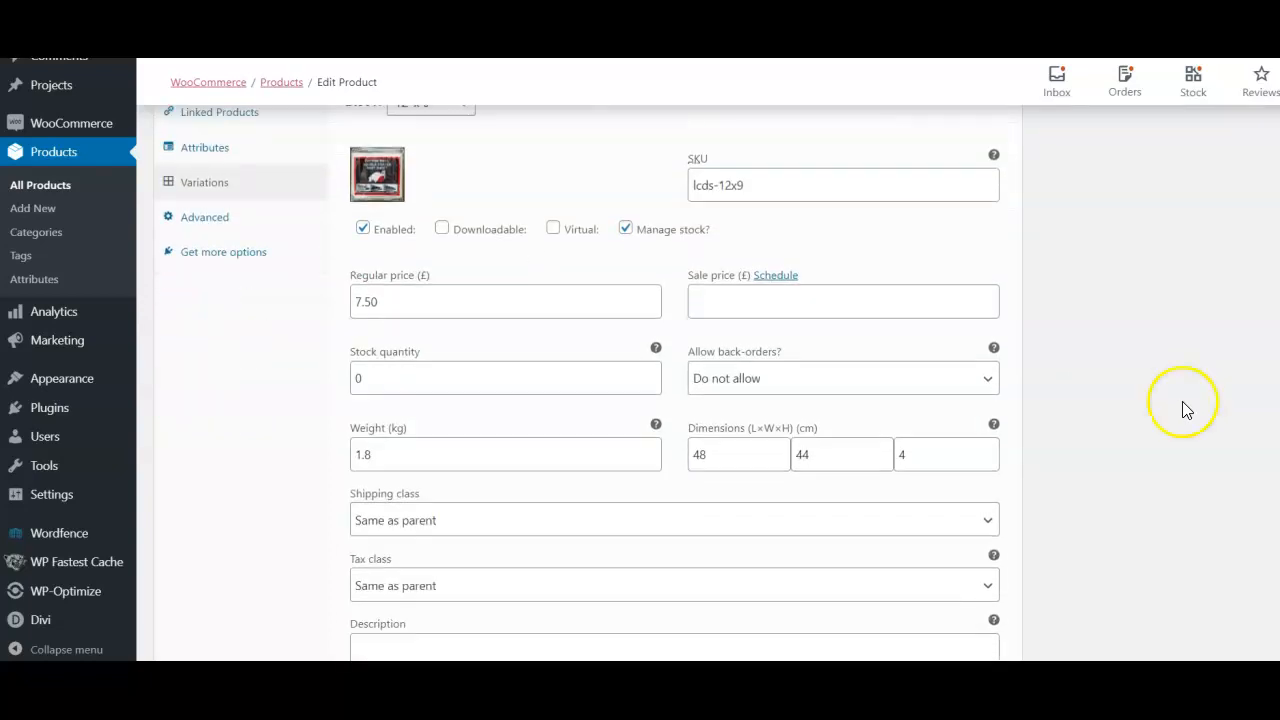
click(625, 228)
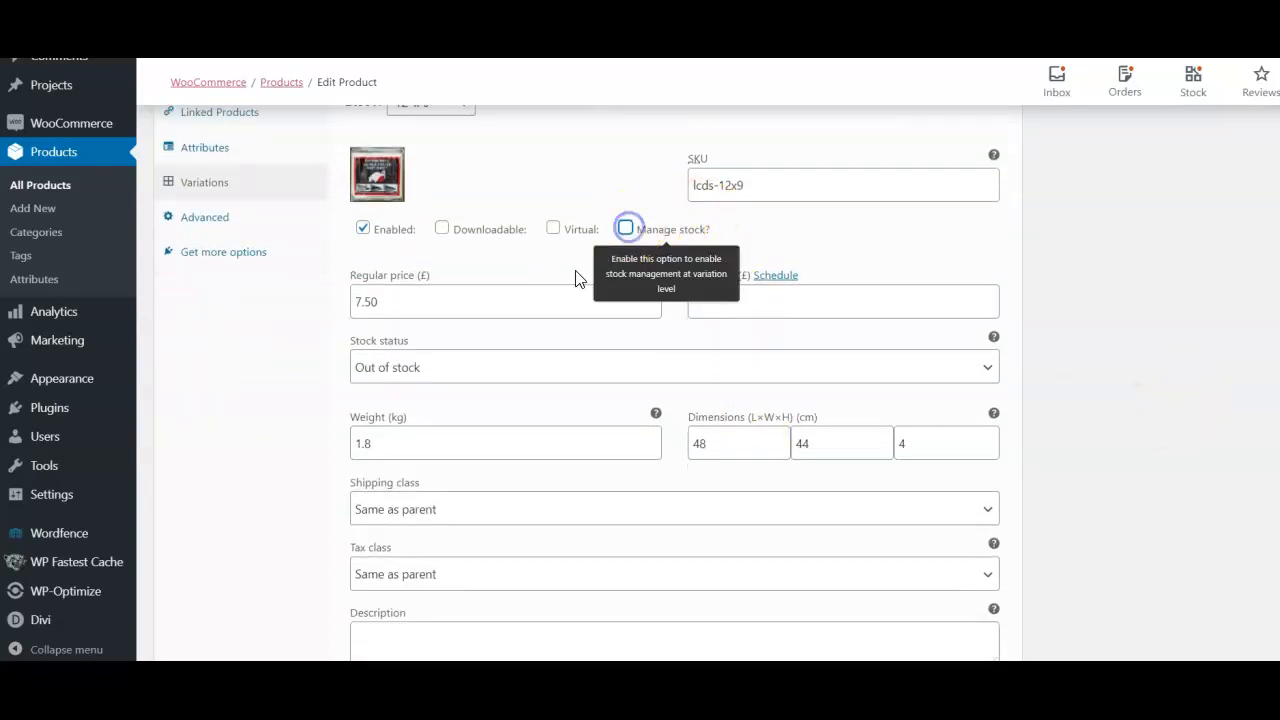
click(625, 228)
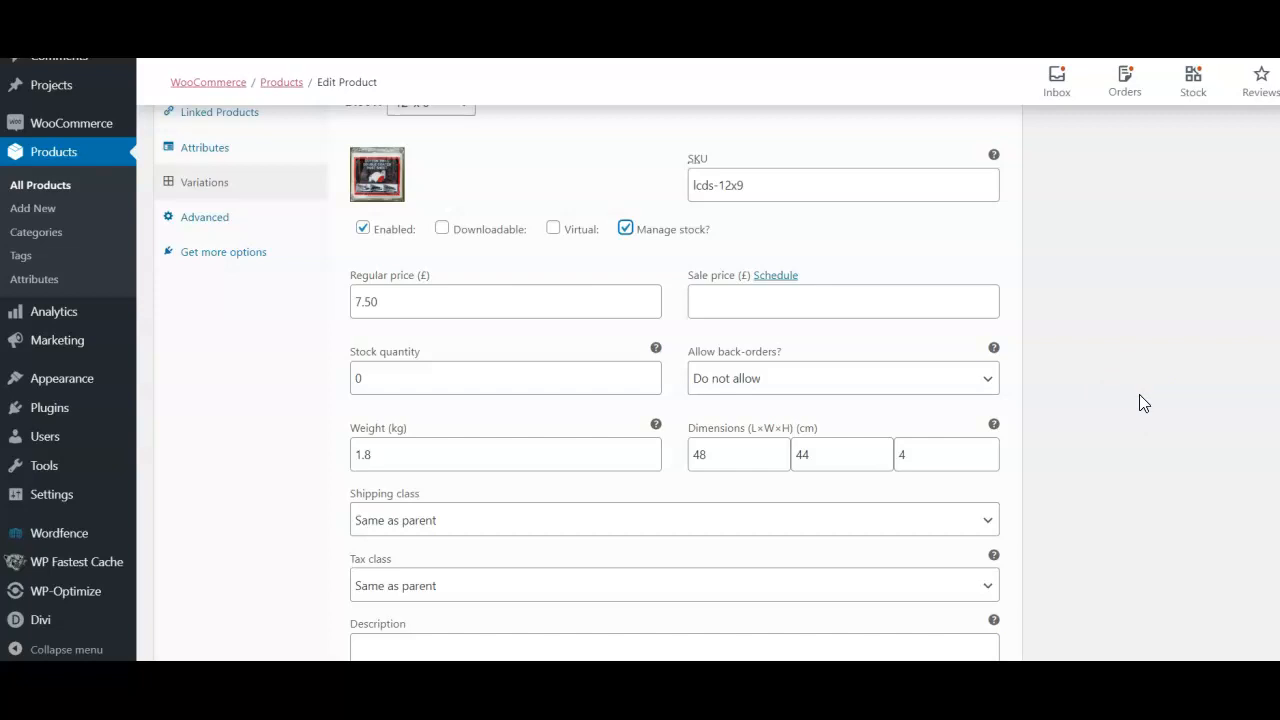
- Expand the 10' x 8' variation and turn off its stock management
scroll(1140, 395, down, 1)
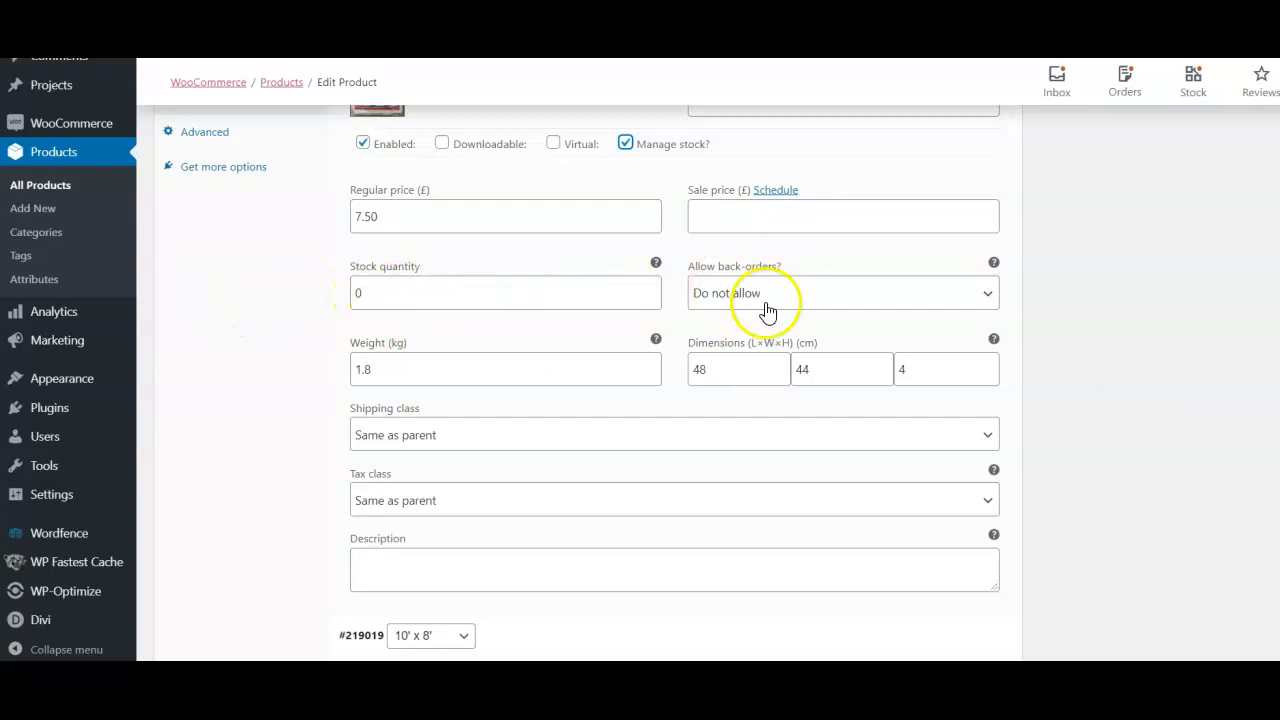
scroll(1150, 395, down, 1)
scroll(1148, 394, down, 3)
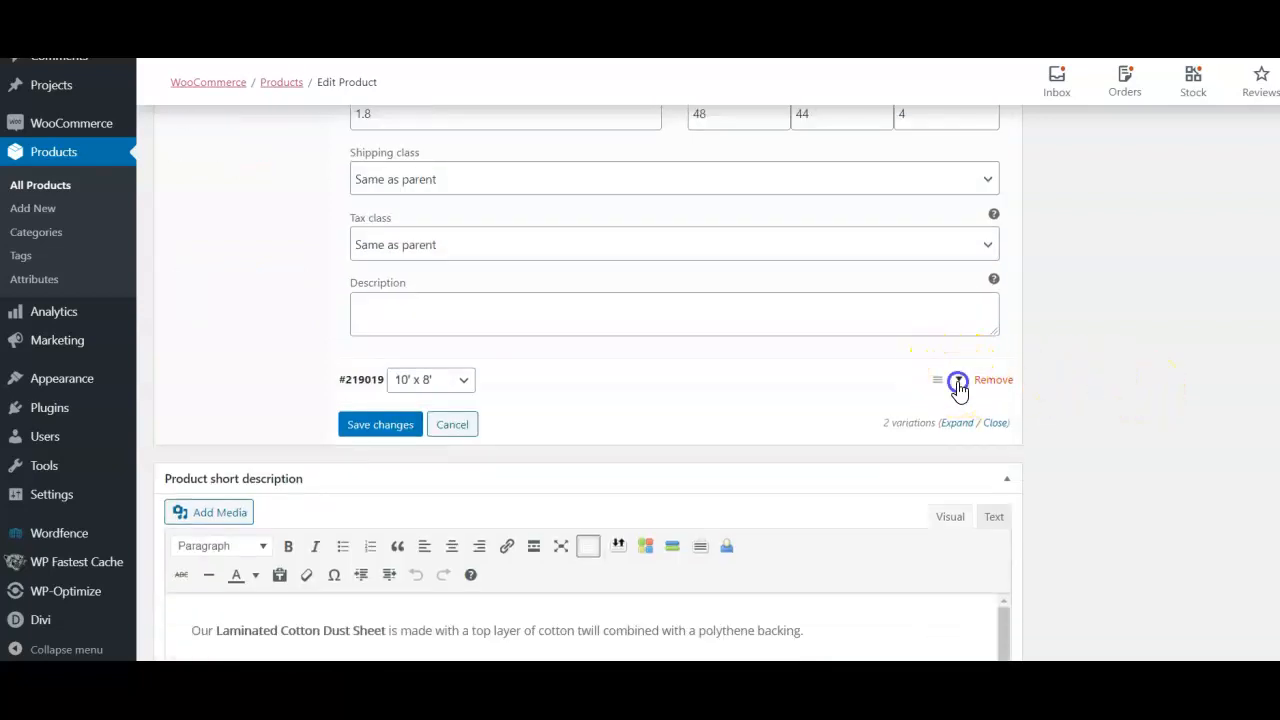
click(958, 380)
scroll(1037, 377, down, 2)
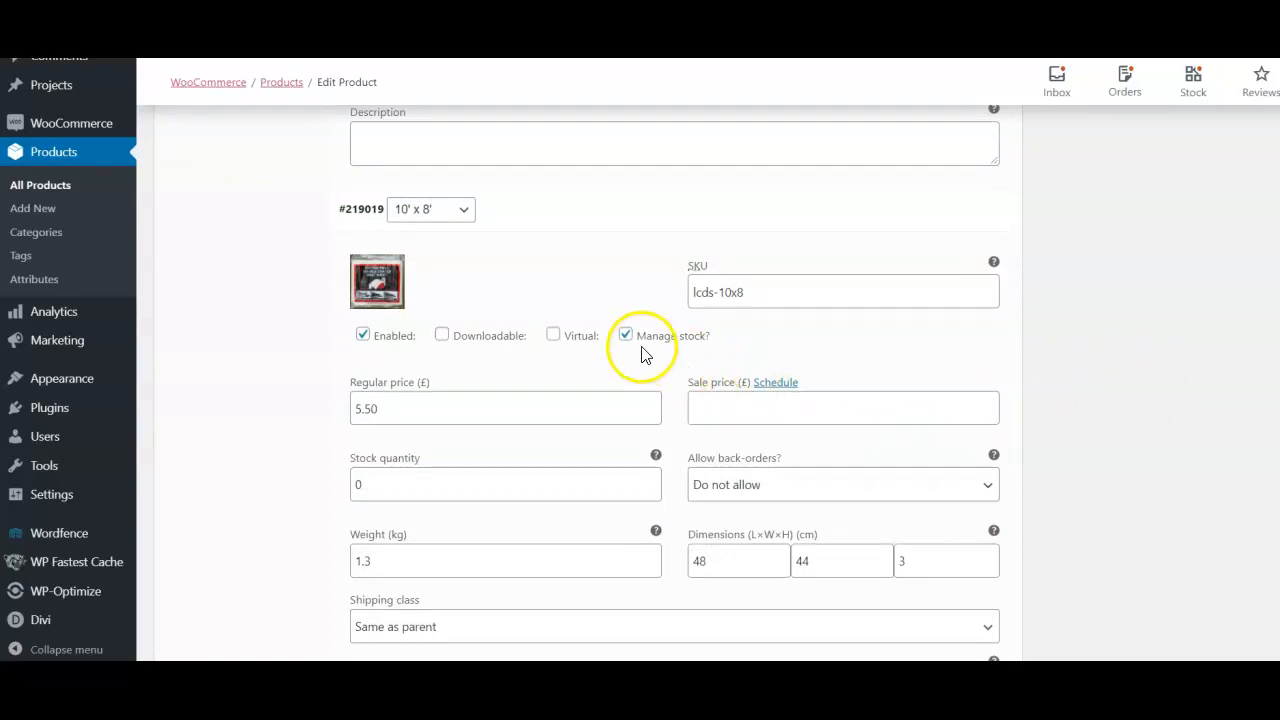
scroll(640, 349, down, 1)
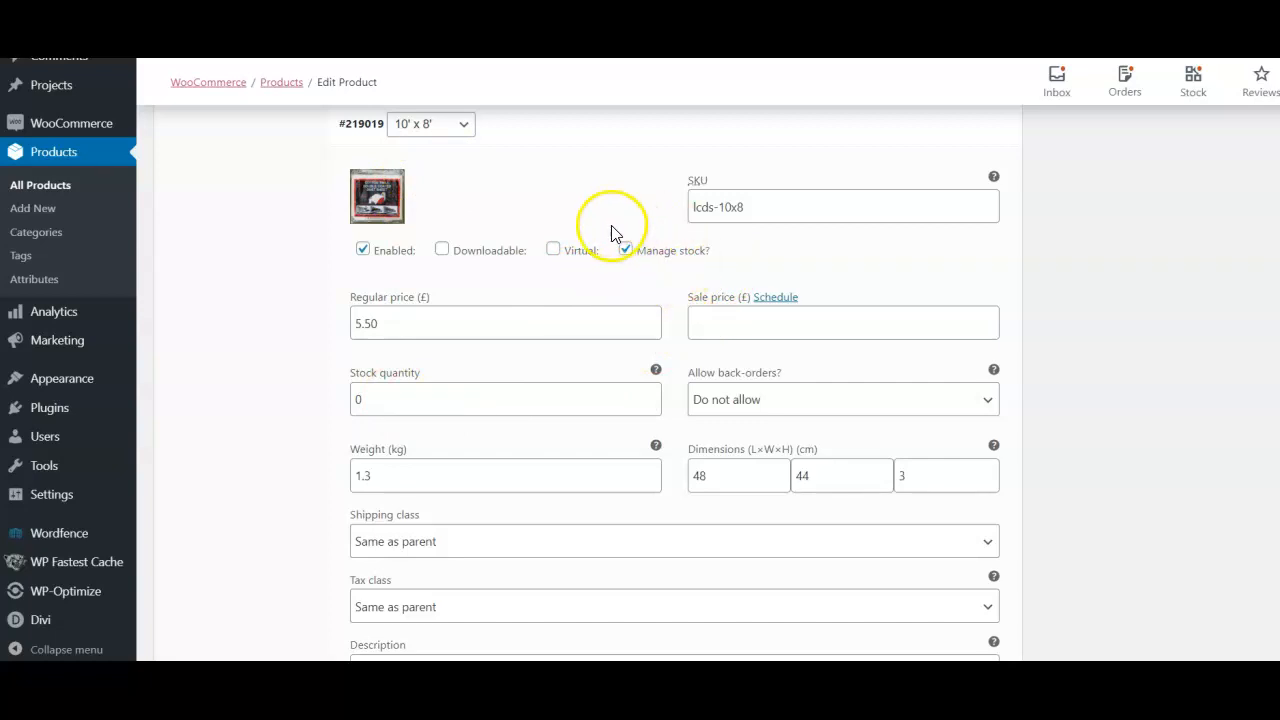
click(627, 250)
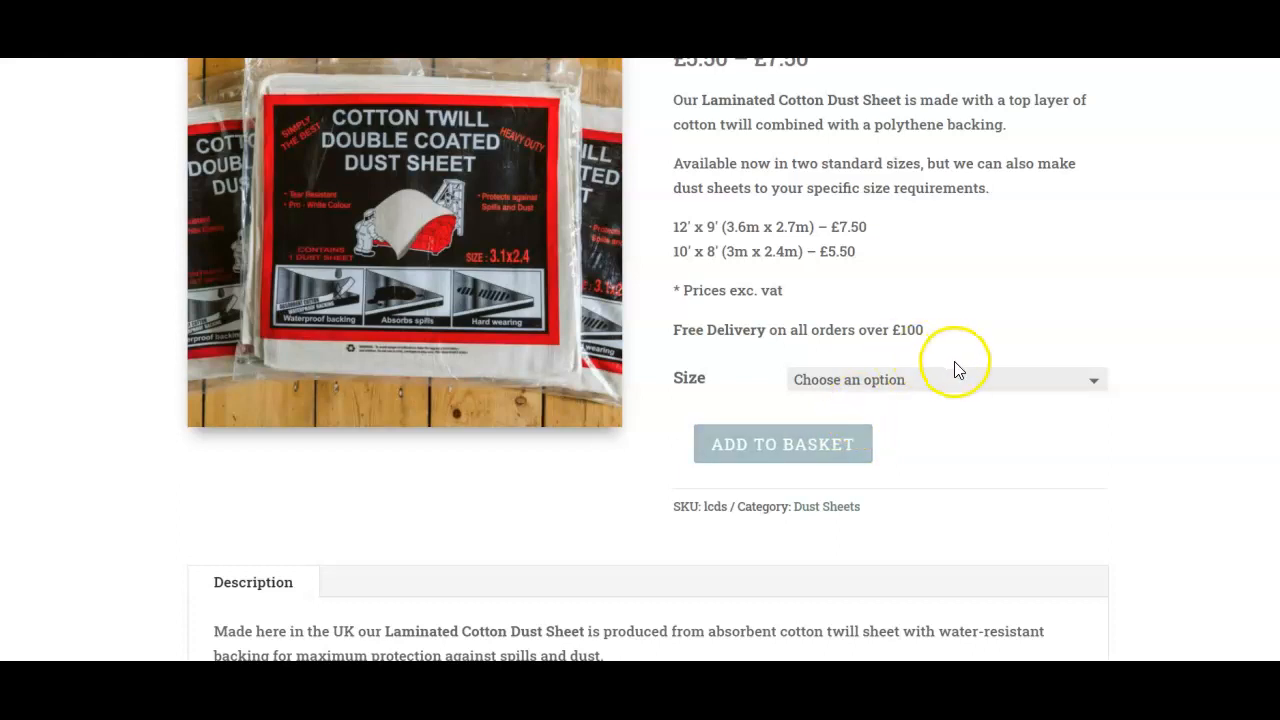
- Check the size options on the storefront product page and return to the publishing settings in the product editor
click(1100, 380)
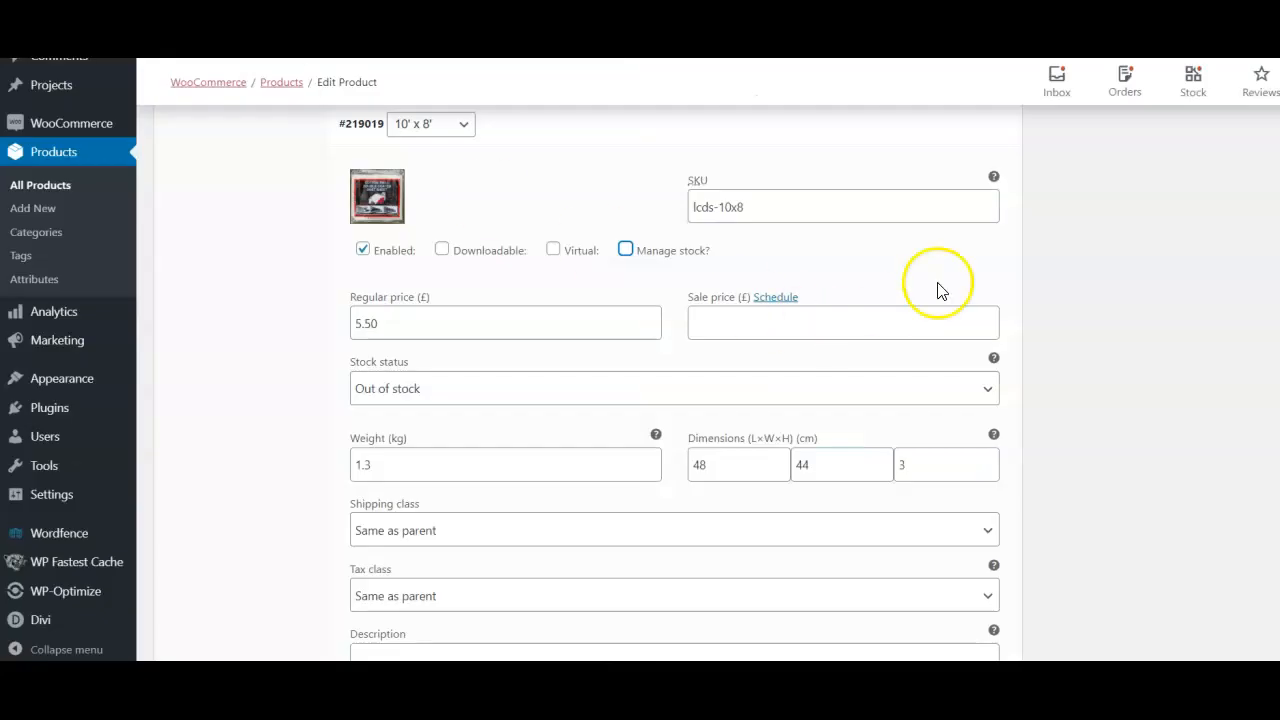
scroll(1275, 240, up, 2)
scroll(1275, 240, up, 15)
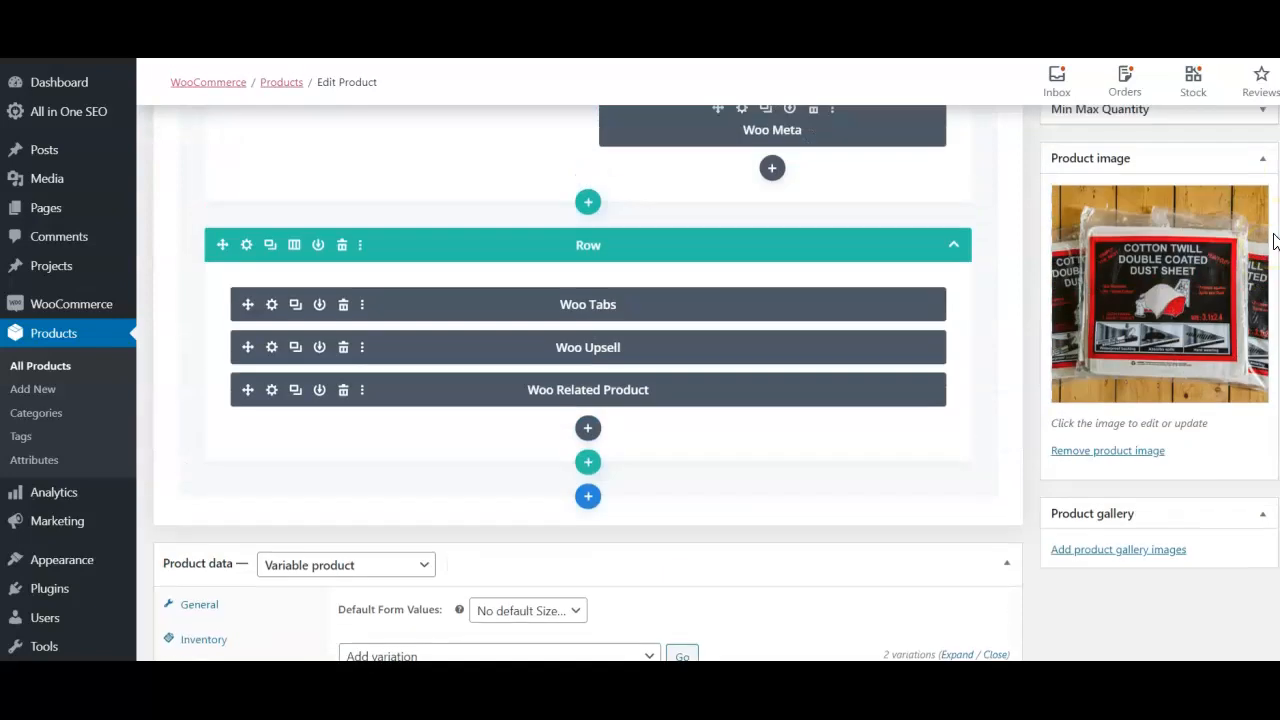
scroll(1275, 240, up, 2)
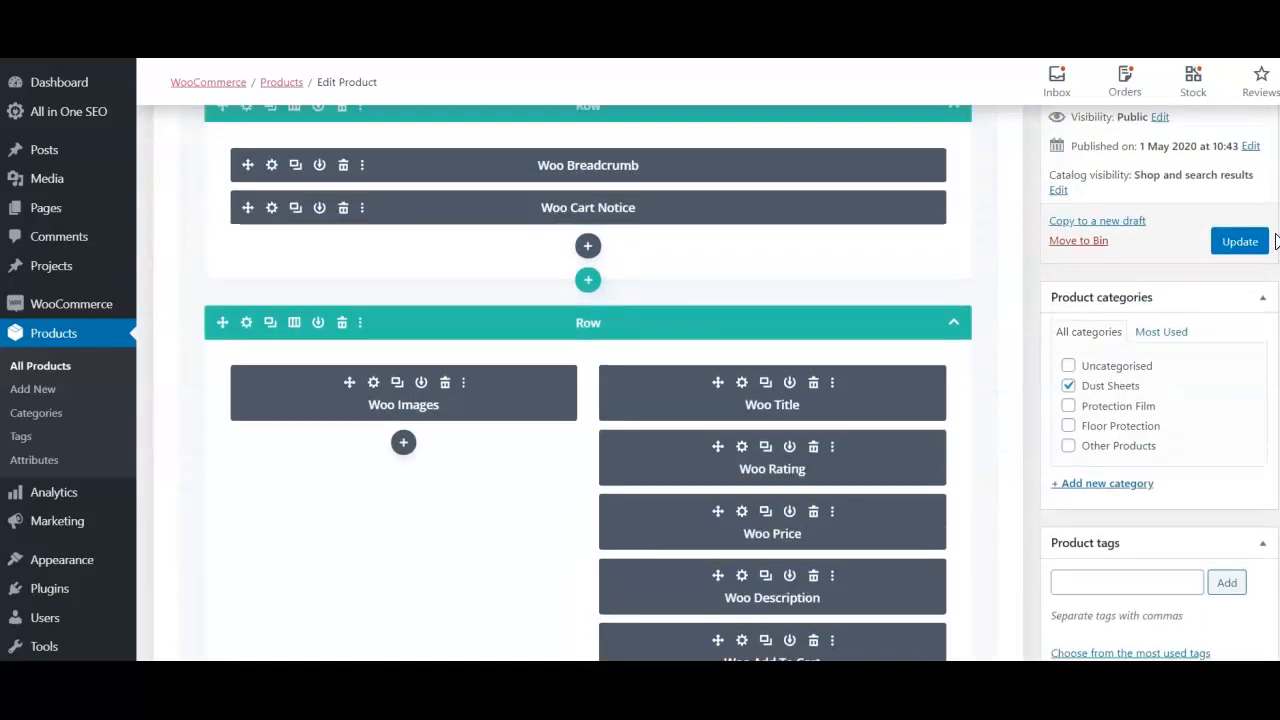
scroll(1275, 240, up, 1)
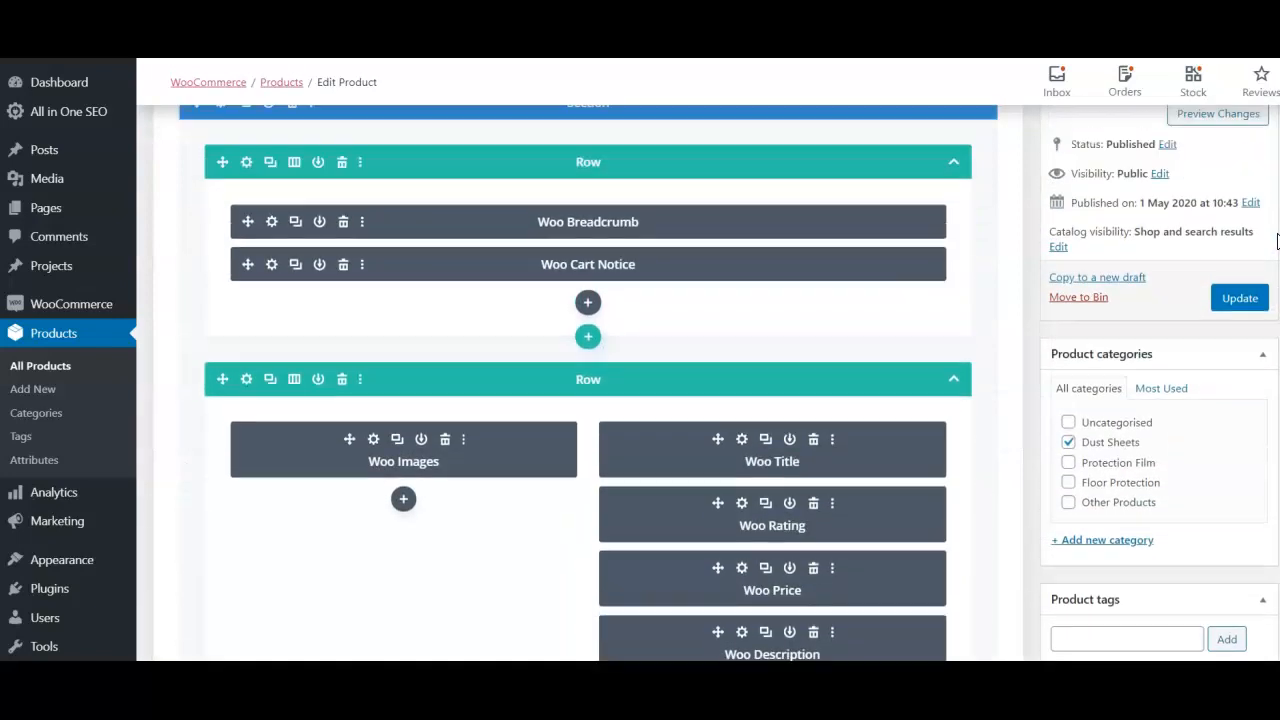